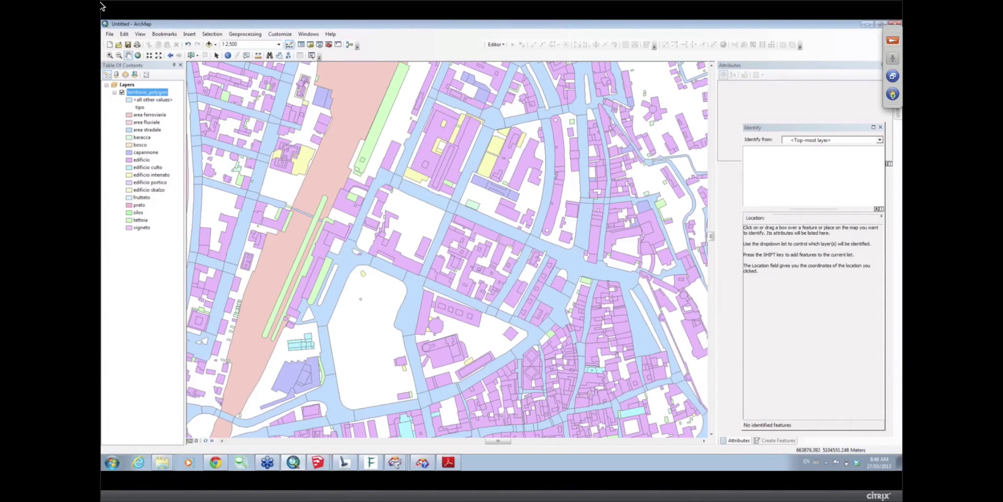
- Identify the railway, building and street polygons, ending on an edificio building with height 23.35 m
click(228, 54)
click(350, 139)
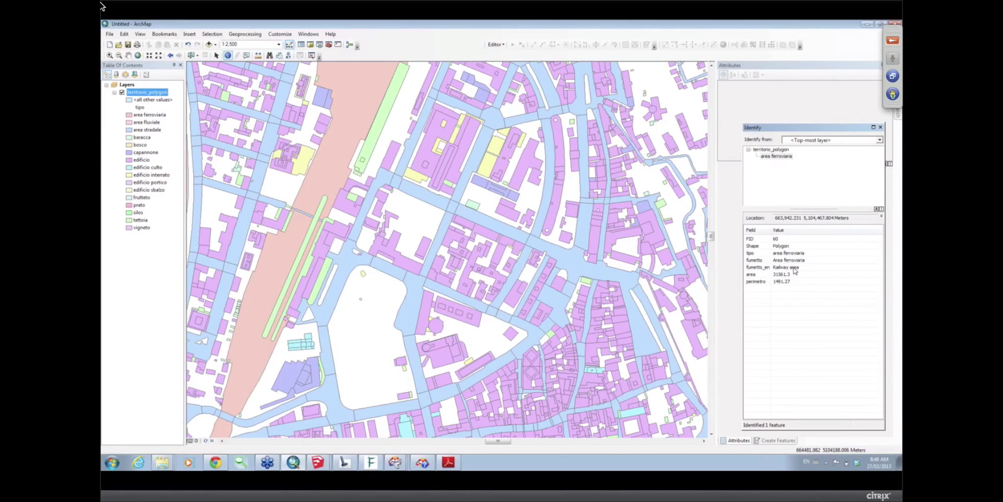
click(486, 236)
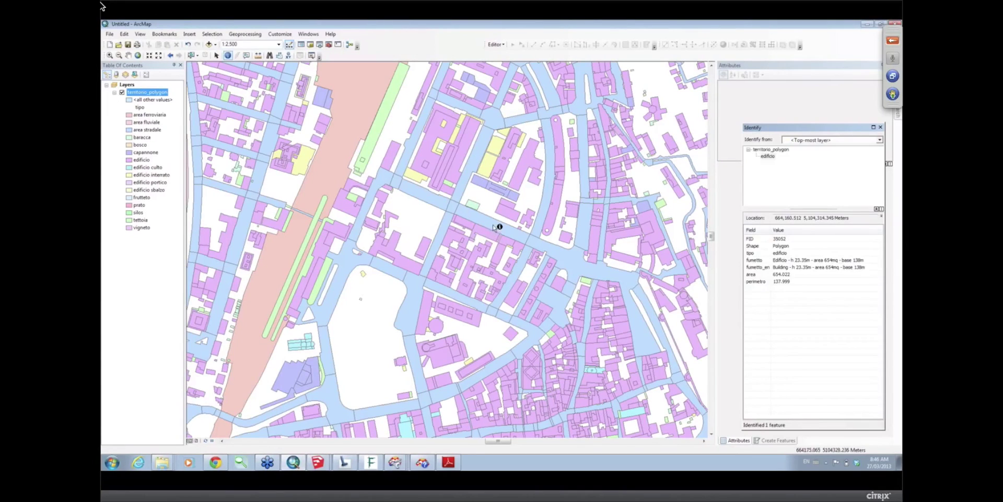
click(493, 224)
click(493, 235)
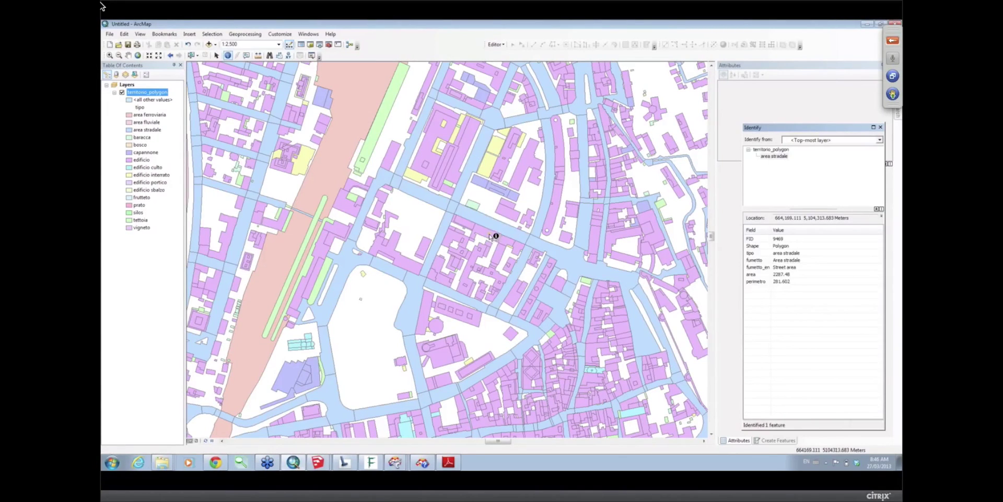
click(489, 233)
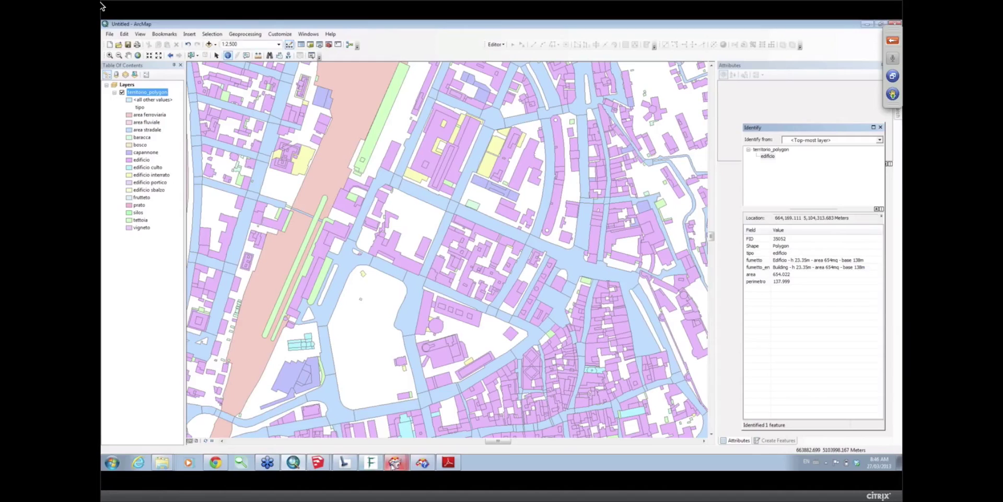
- Bring up the ShapeToLod1 workspace at 105% zoom, panned to show the reader and all four groups
click(393, 464)
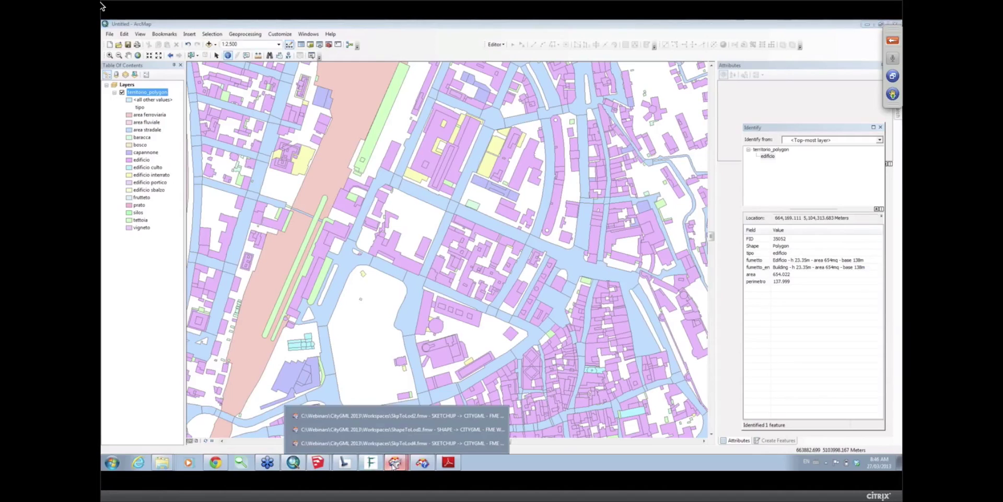
click(412, 430)
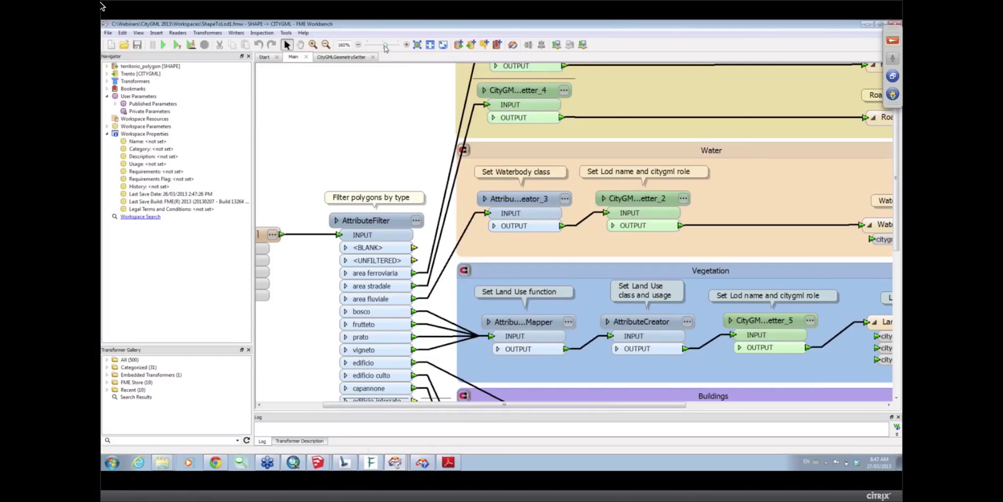
drag(385, 46, 382, 44)
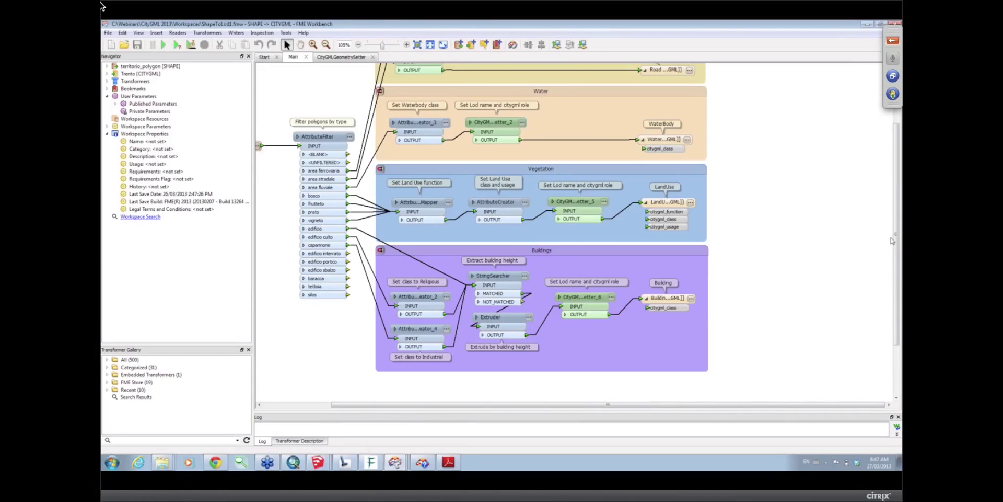
drag(892, 240, 892, 186)
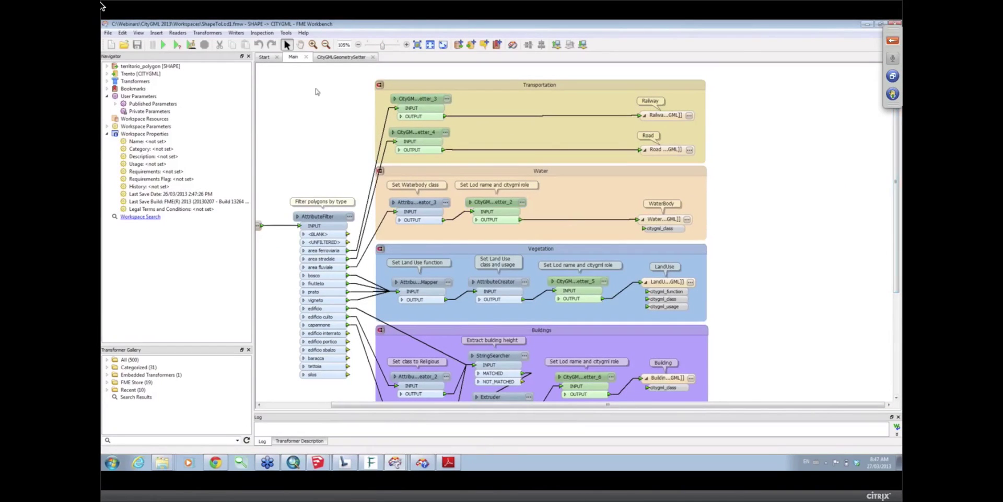
drag(353, 405, 283, 406)
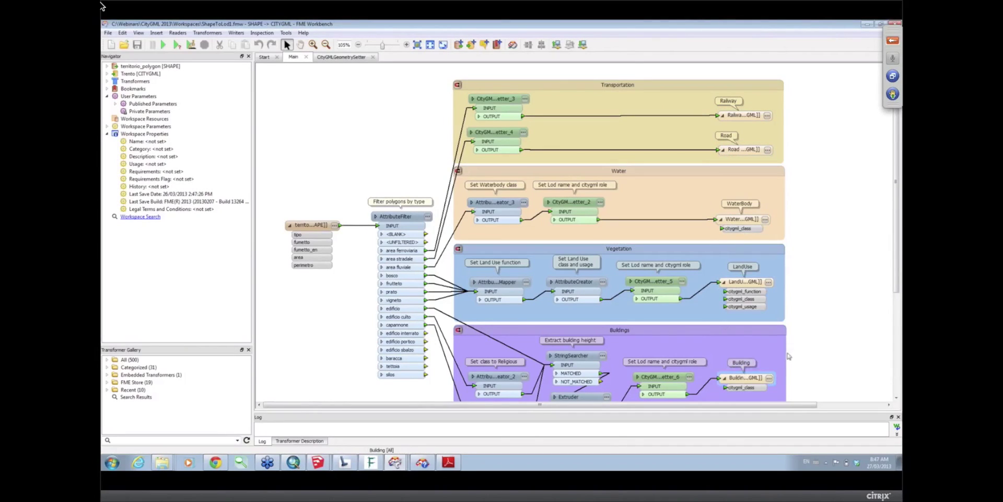
scroll(790, 356, down, 3)
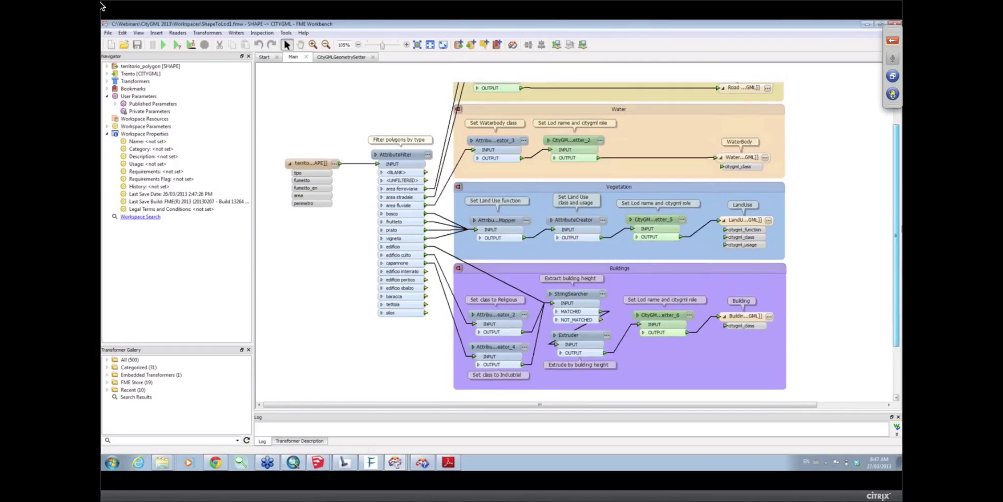
scroll(536, 239, up, 3)
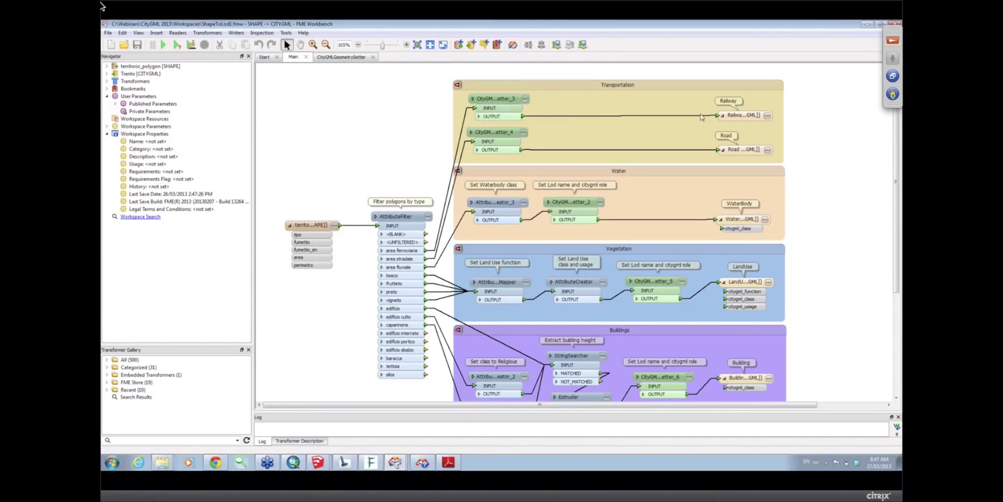
click(486, 108)
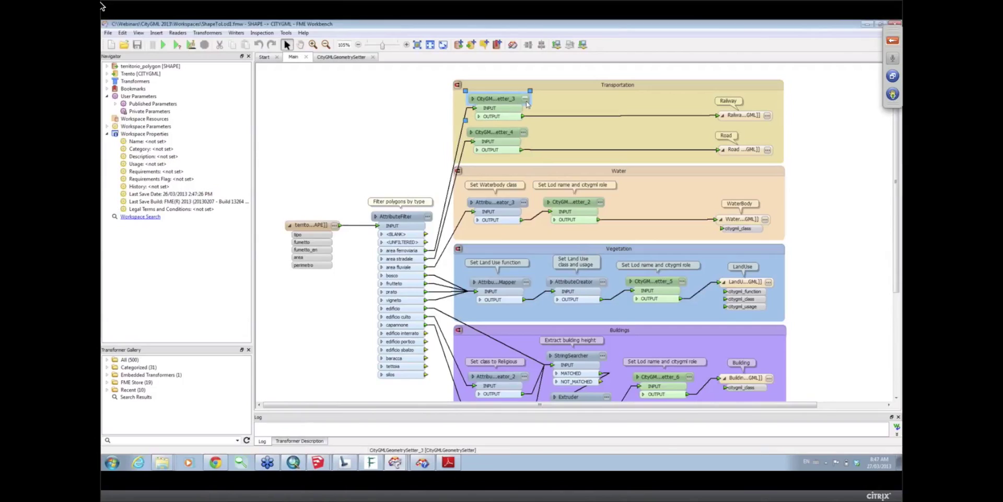
click(526, 99)
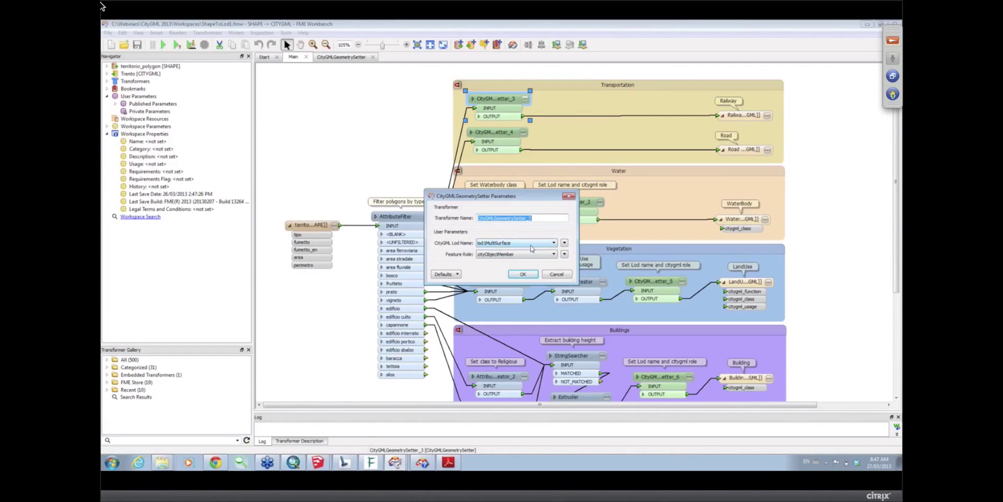
click(522, 275)
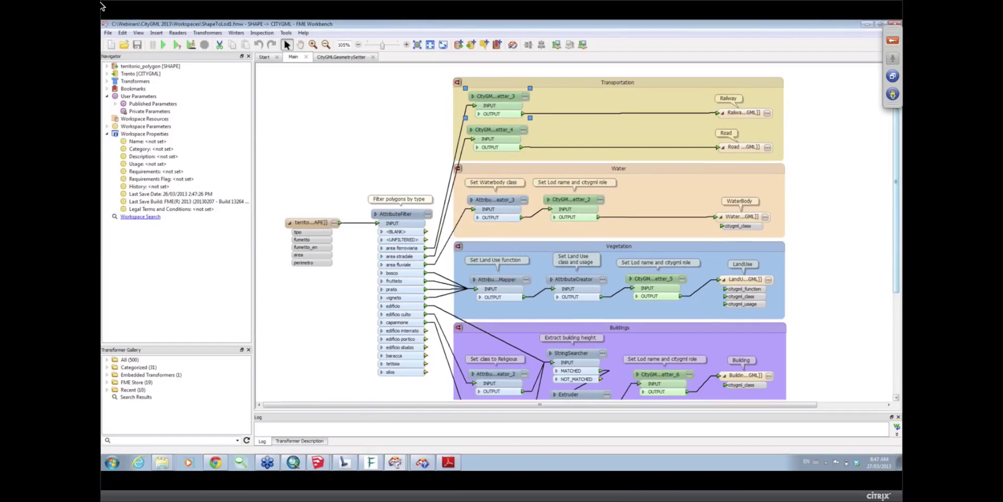
scroll(519, 164, down, 3)
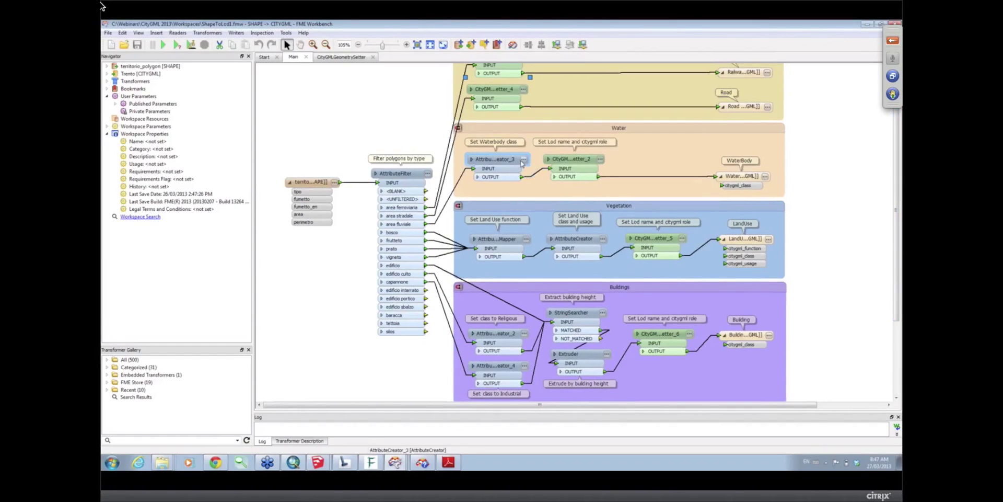
mouse_move(524, 162)
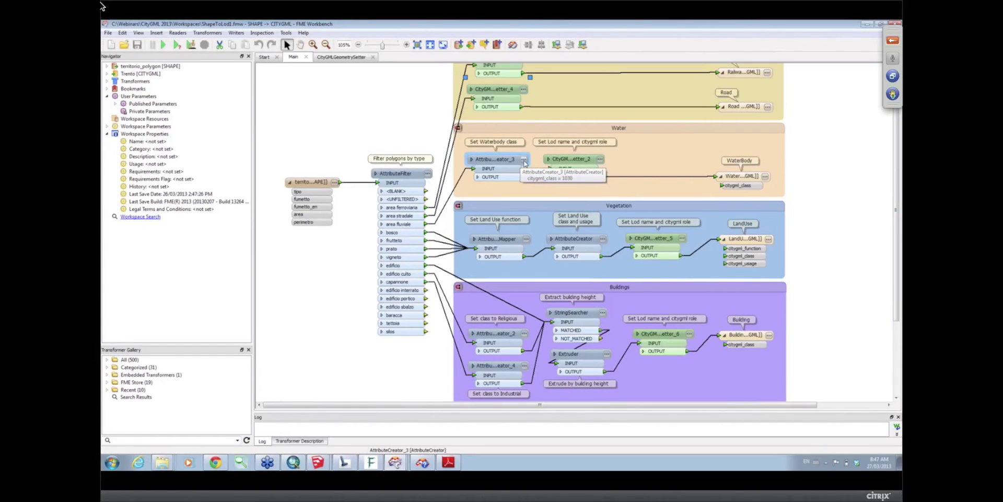
click(525, 159)
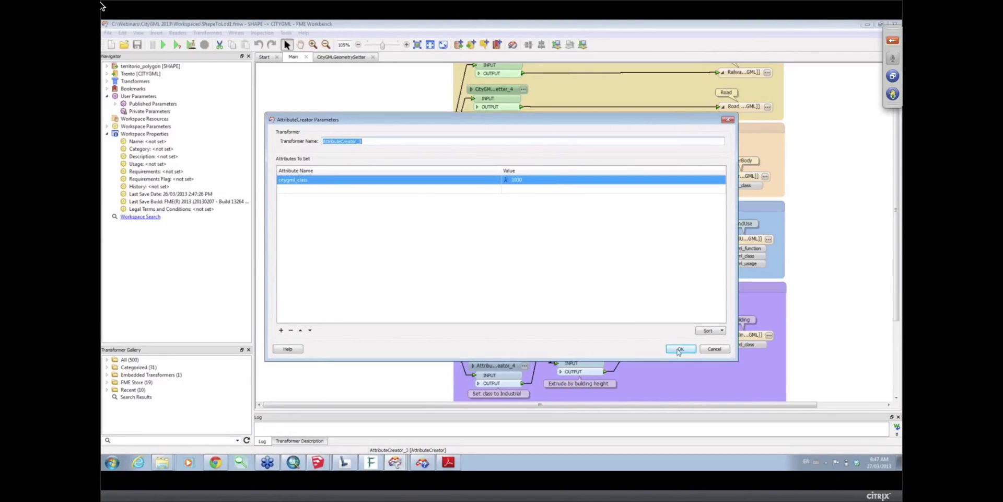
click(680, 349)
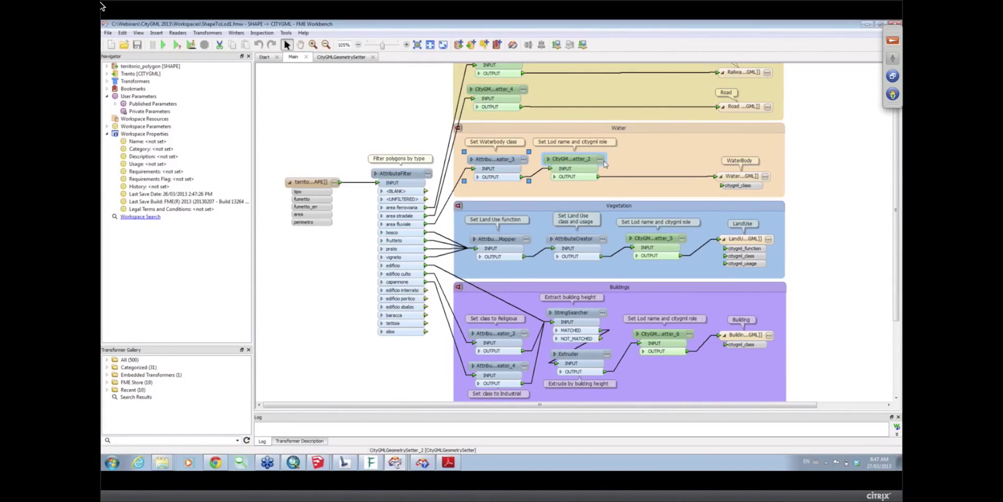
click(601, 159)
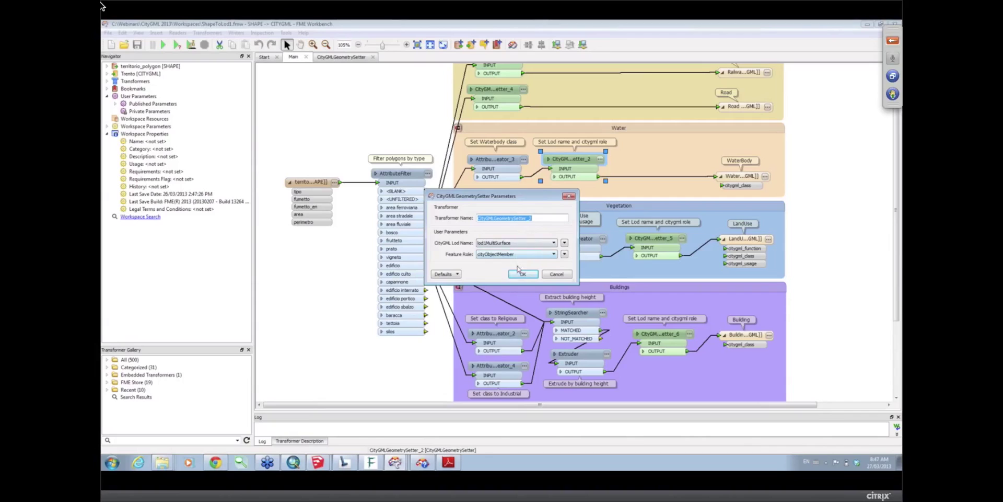
click(521, 274)
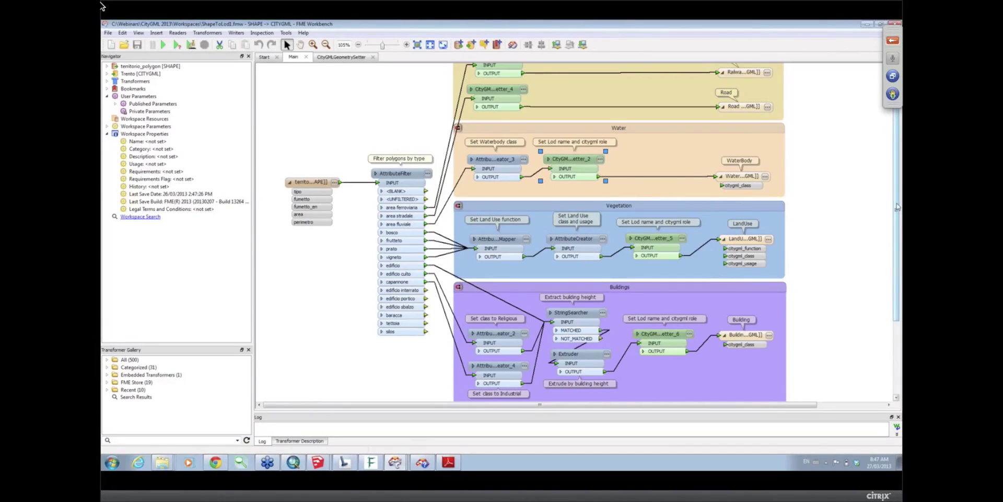
scroll(897, 207, down, 2)
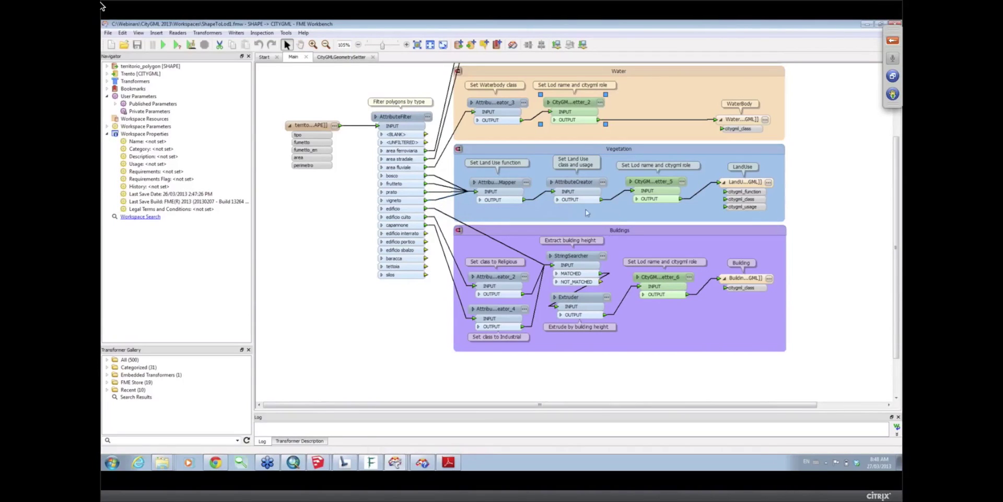
click(527, 183)
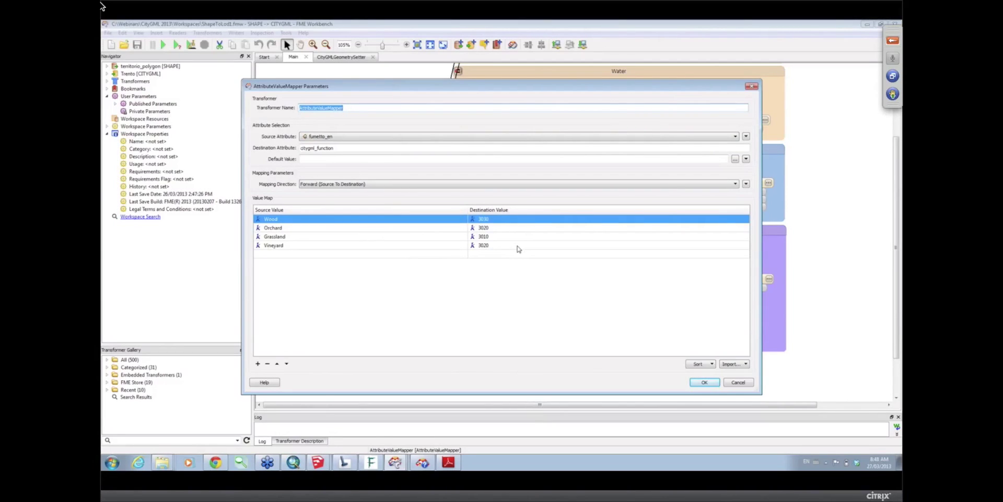
click(704, 383)
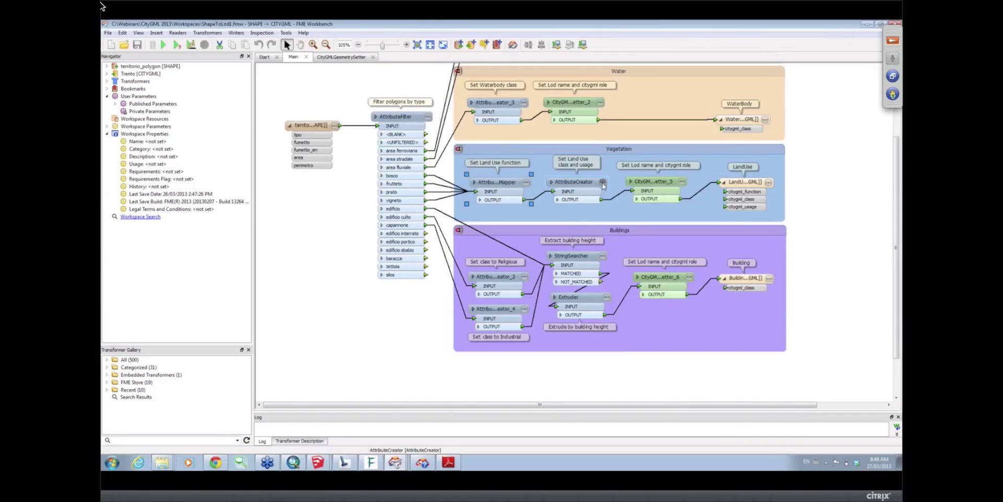
click(604, 183)
click(687, 351)
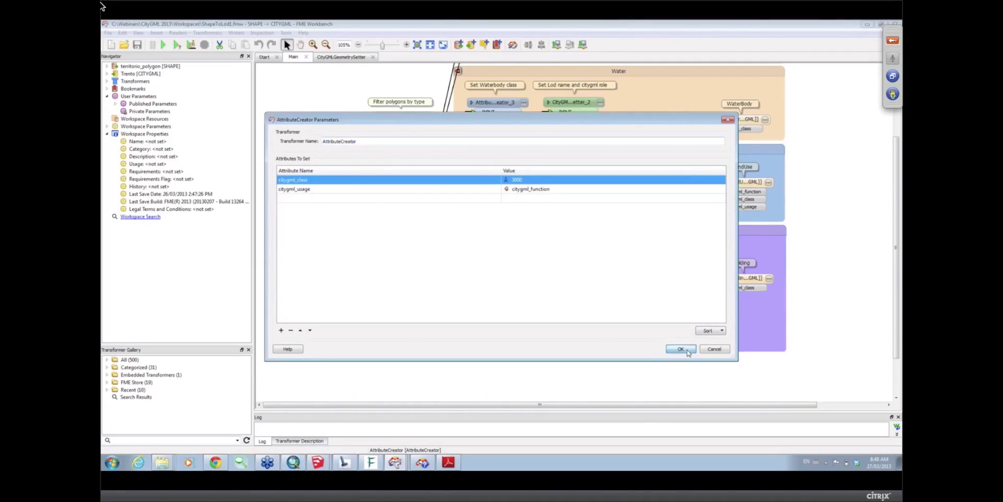
click(682, 182)
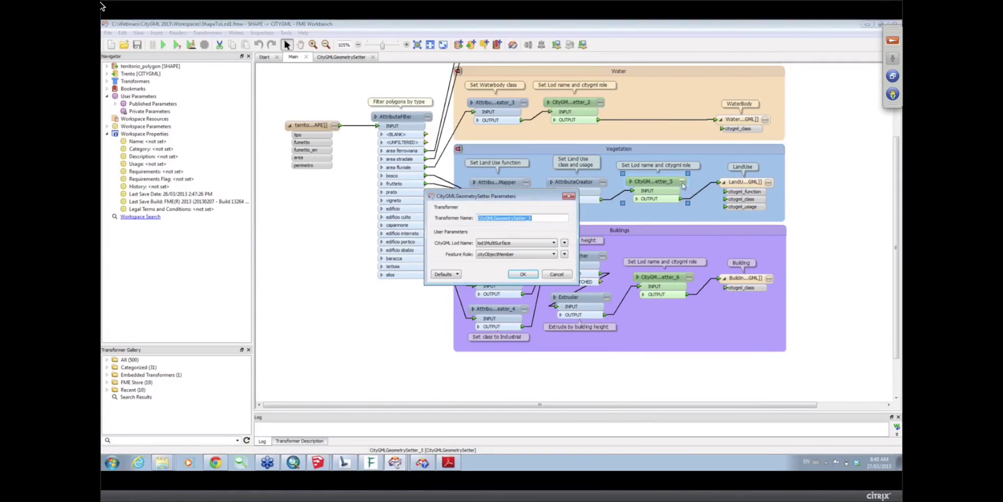
click(516, 275)
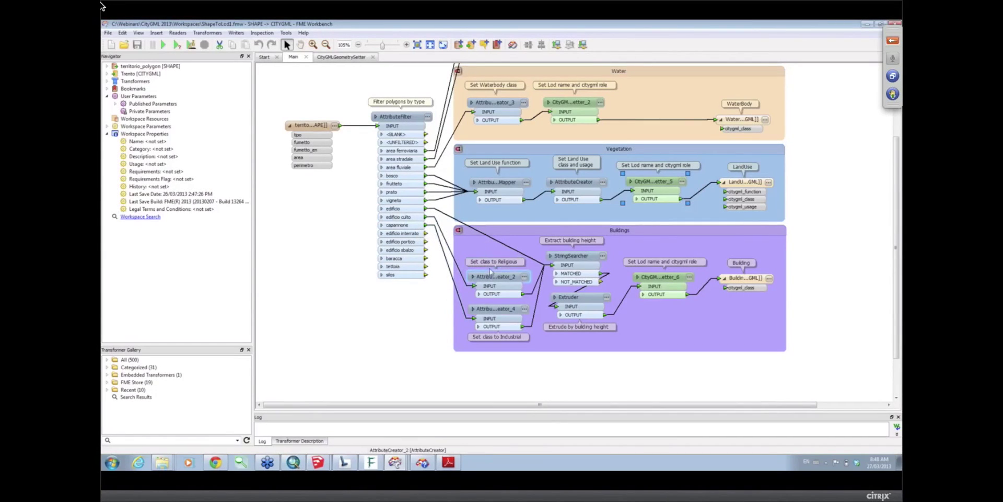
click(526, 276)
click(526, 278)
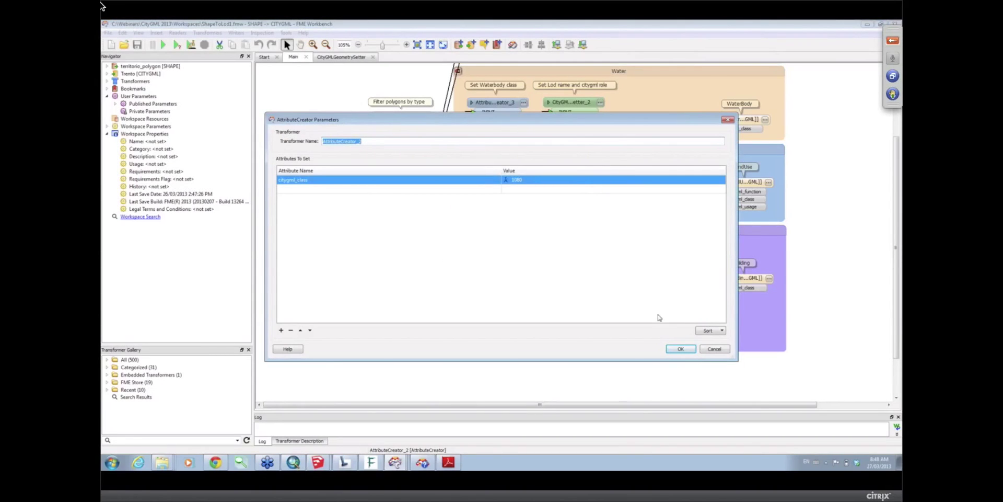
click(681, 348)
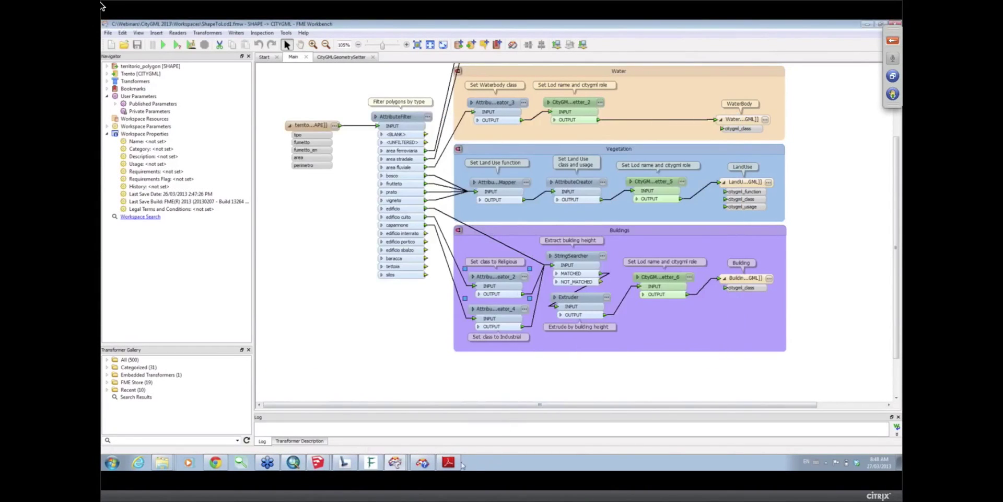
click(449, 462)
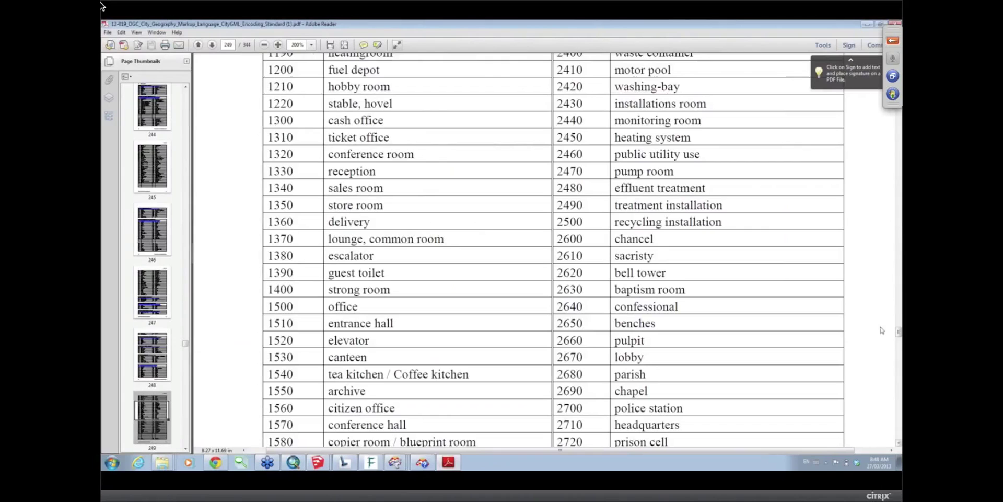
drag(898, 332, 898, 331)
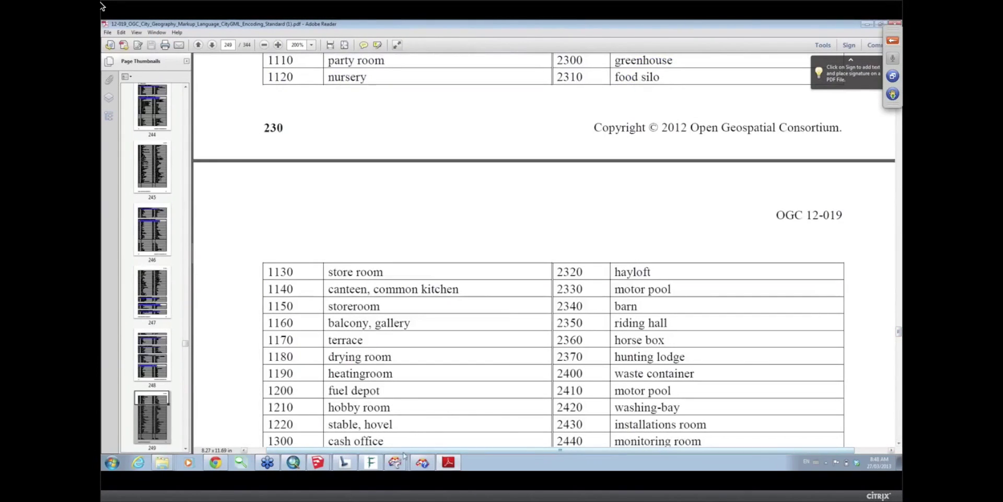
mouse_move(396, 462)
click(406, 429)
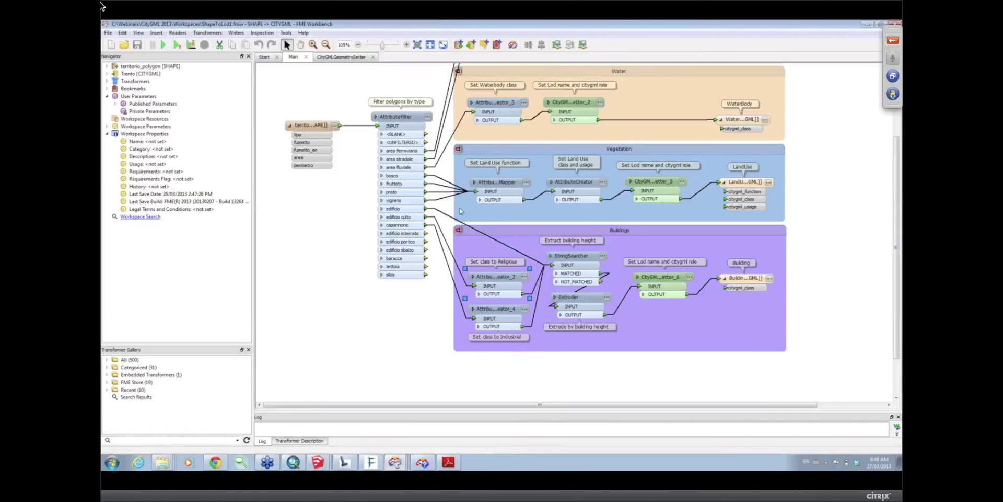
mouse_move(575, 256)
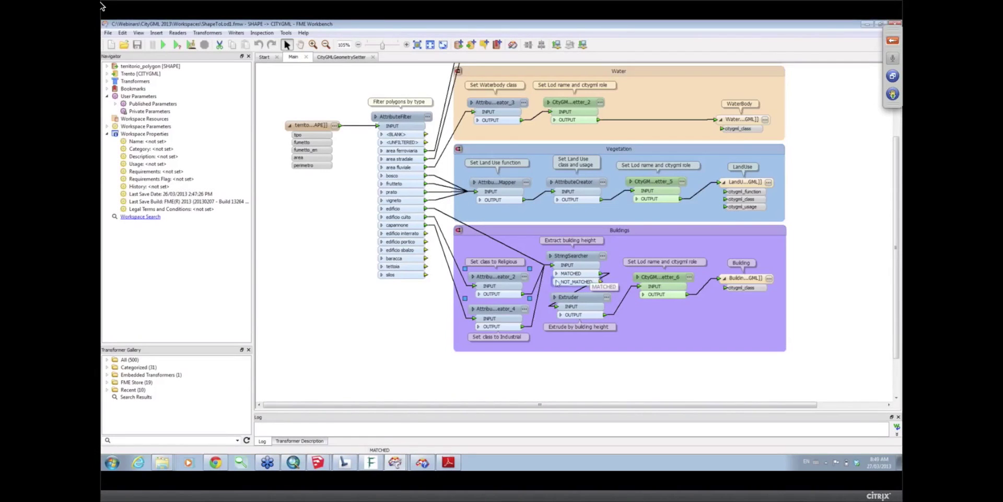
click(293, 462)
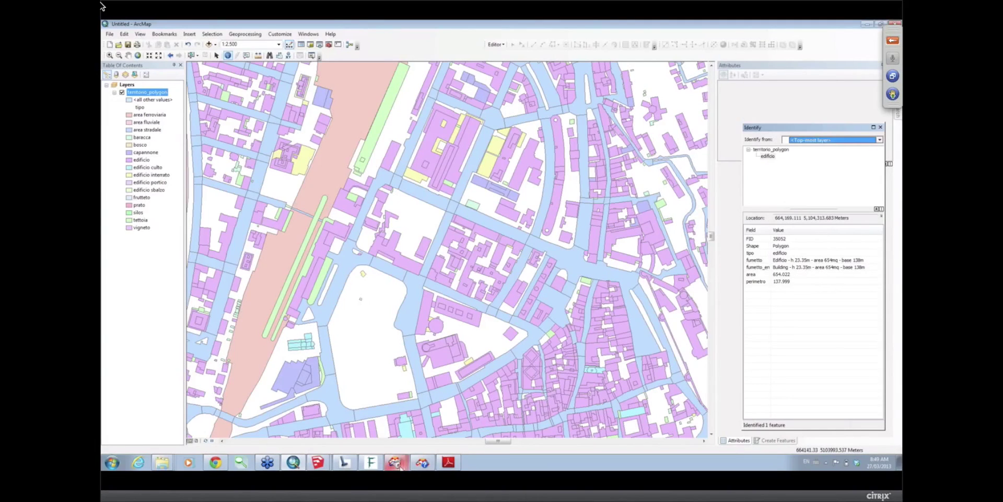
click(398, 430)
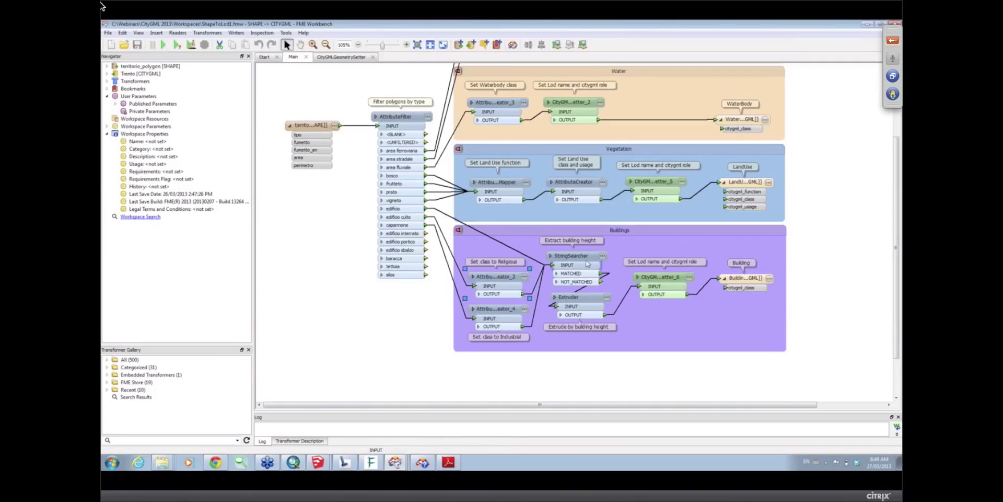
mouse_move(604, 258)
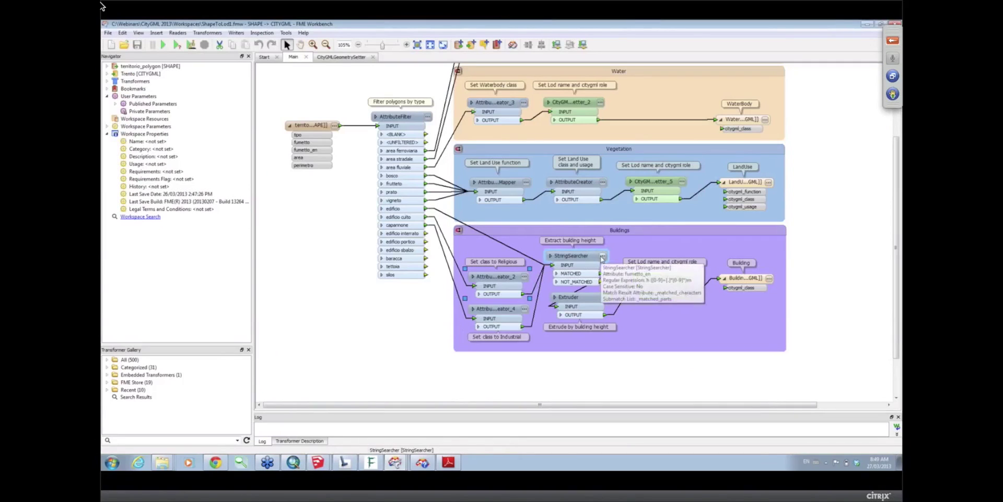
click(604, 257)
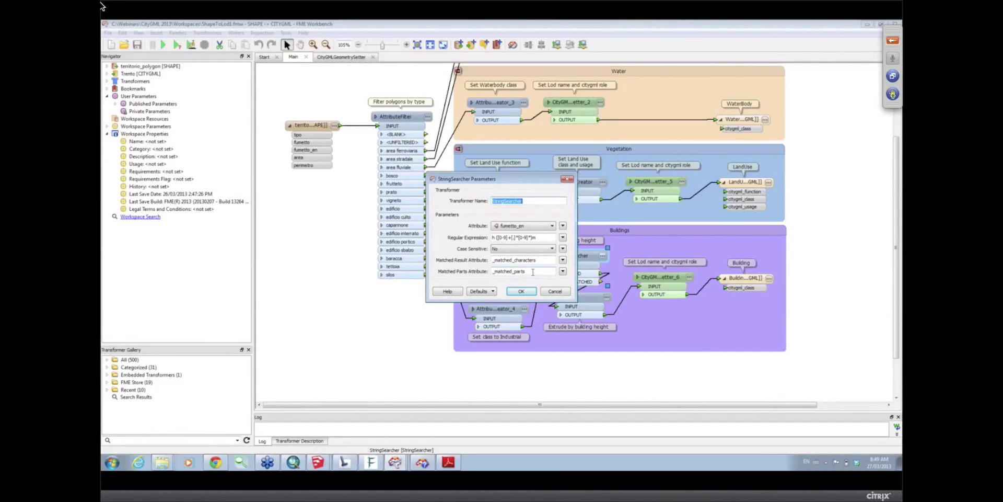
click(521, 291)
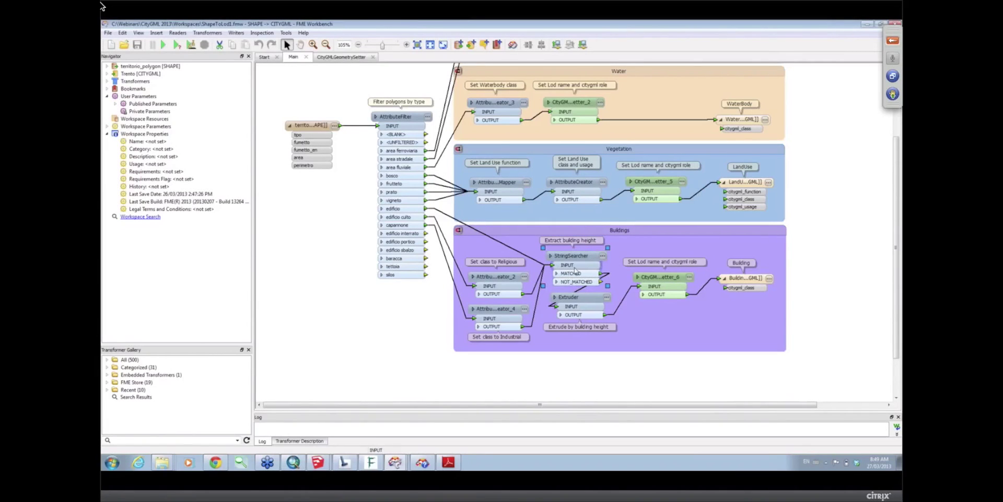
click(606, 298)
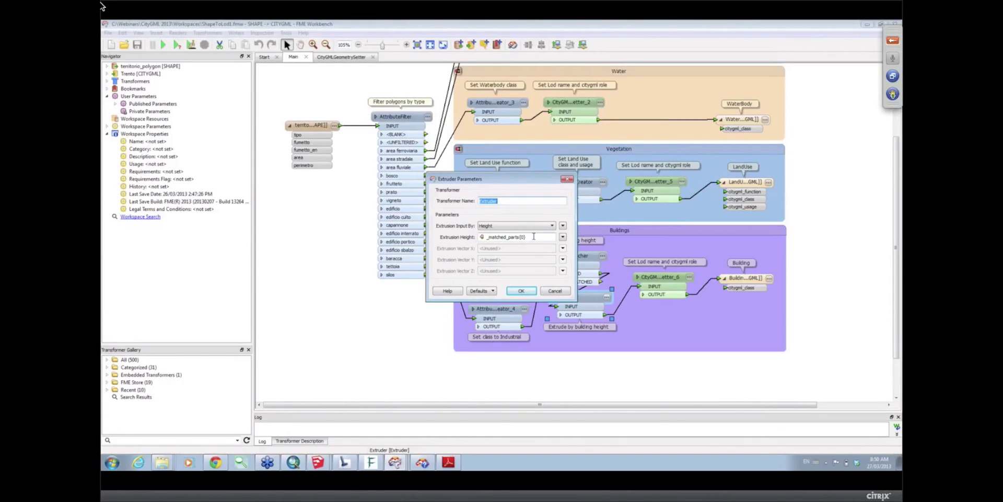
click(521, 291)
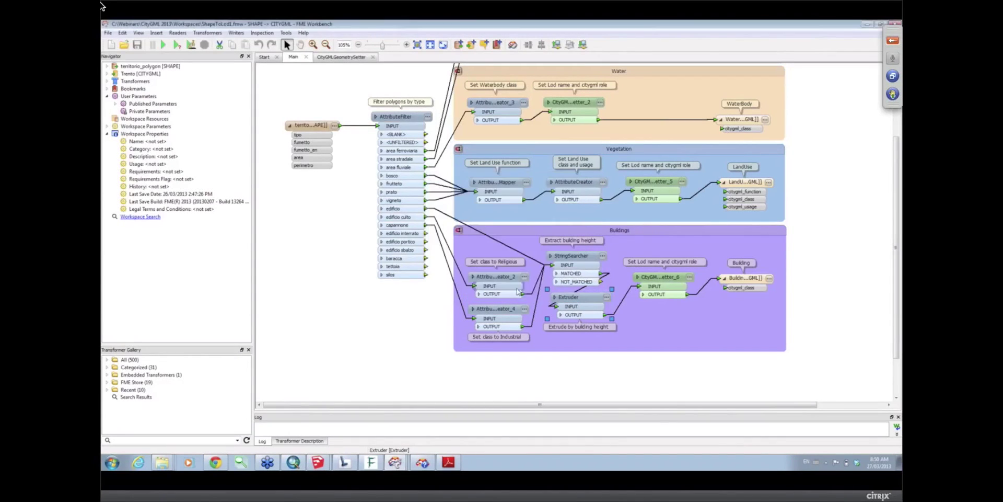
click(688, 290)
click(689, 277)
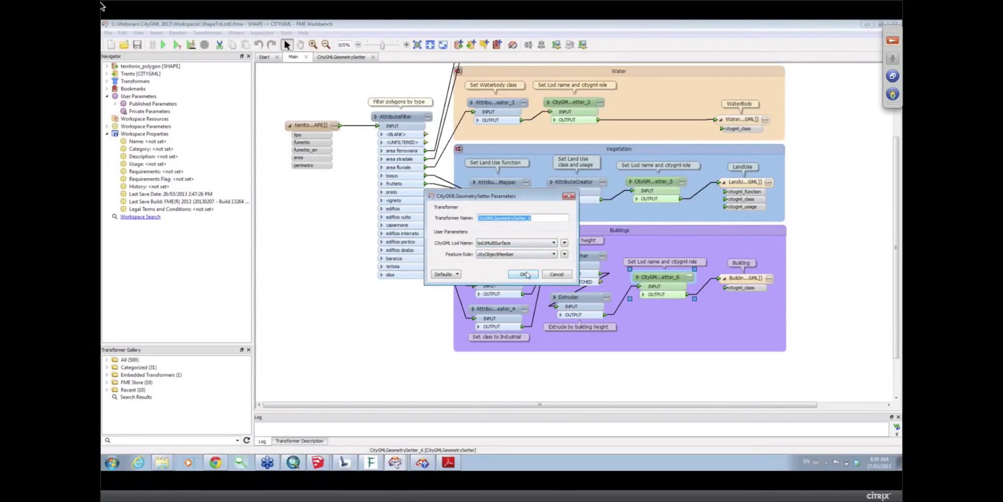
click(522, 273)
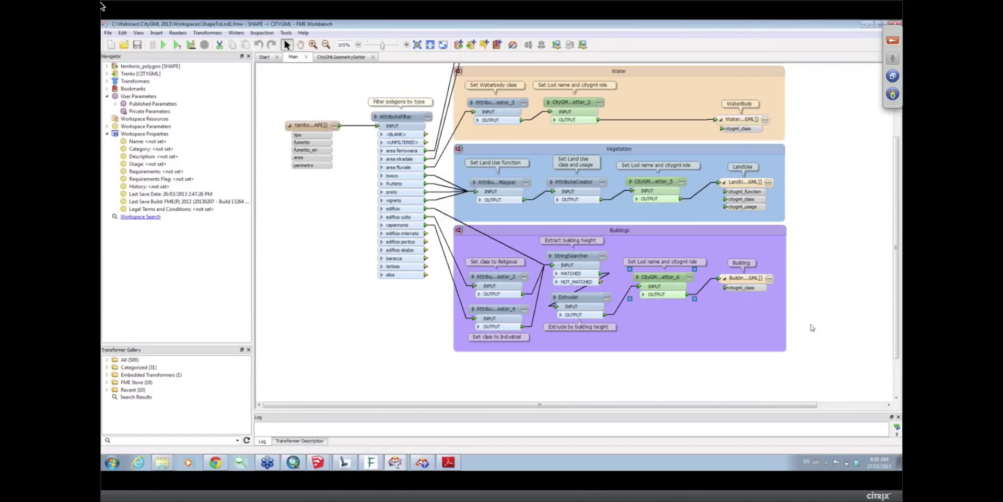
- Show Trento.gml in FZK Viewer and rotate to a top-down view of river and buildings
click(371, 462)
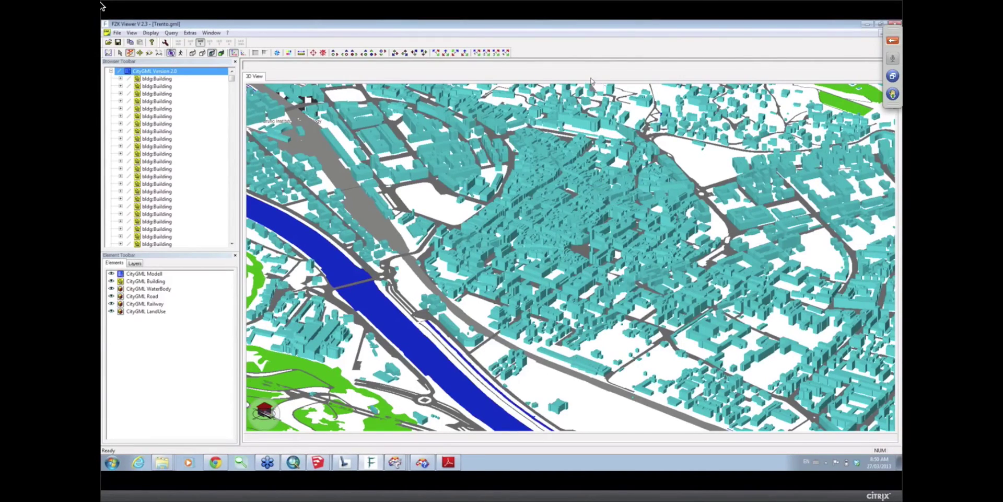
drag(591, 81, 672, 185)
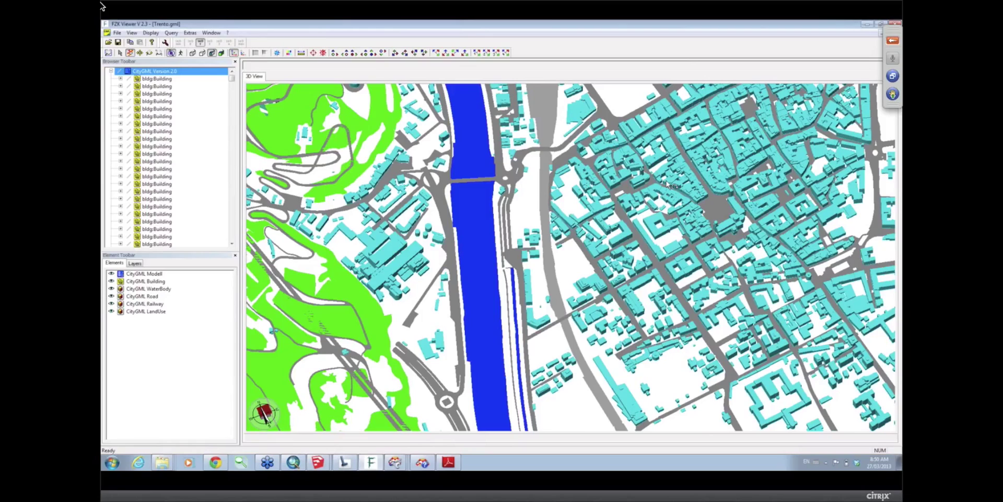